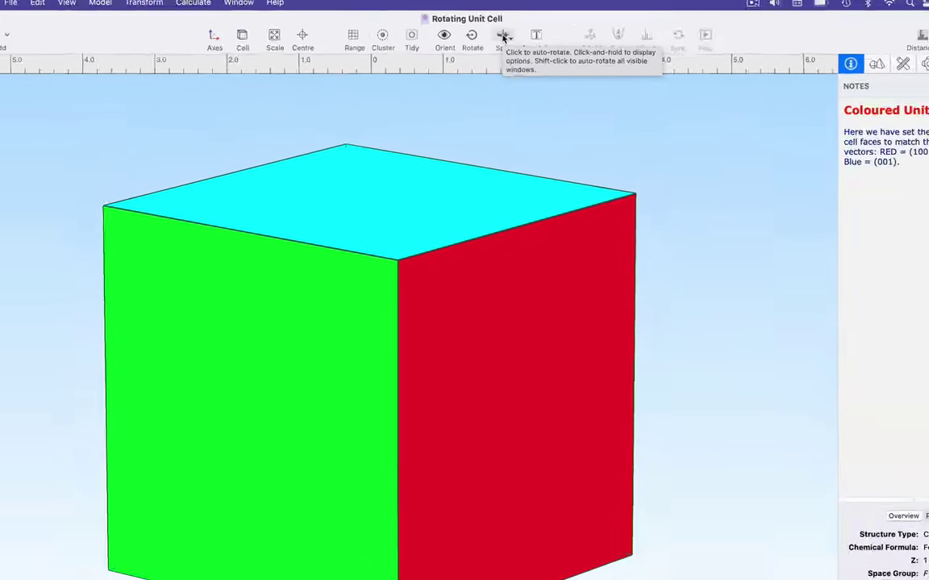
# Start the unit cell cube spinning, stop it with Transform > Spin > Stop Spinning, then restart it
pyautogui.click(520, 45)
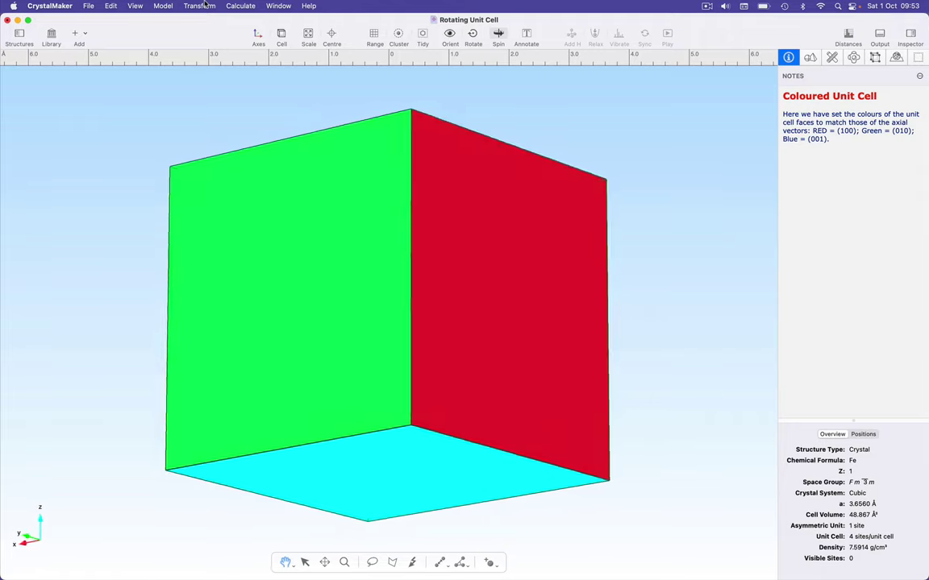
pyautogui.click(199, 6)
pyautogui.moveTo(197, 51)
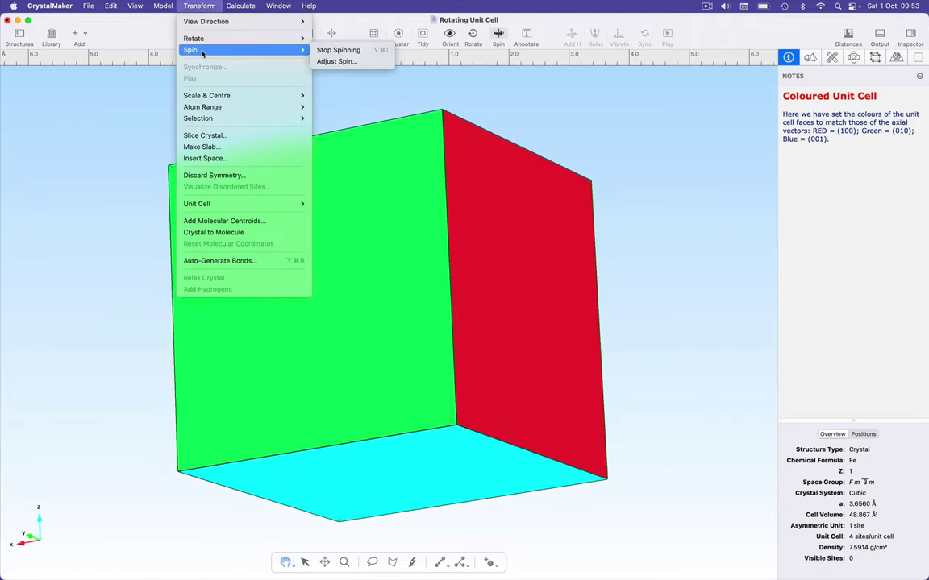
pyautogui.click(337, 50)
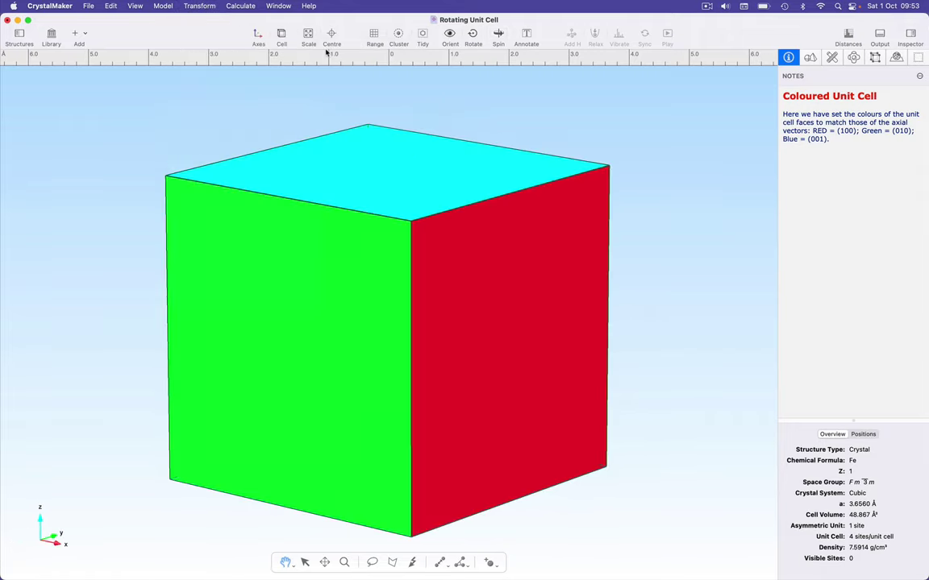
pyautogui.click(499, 33)
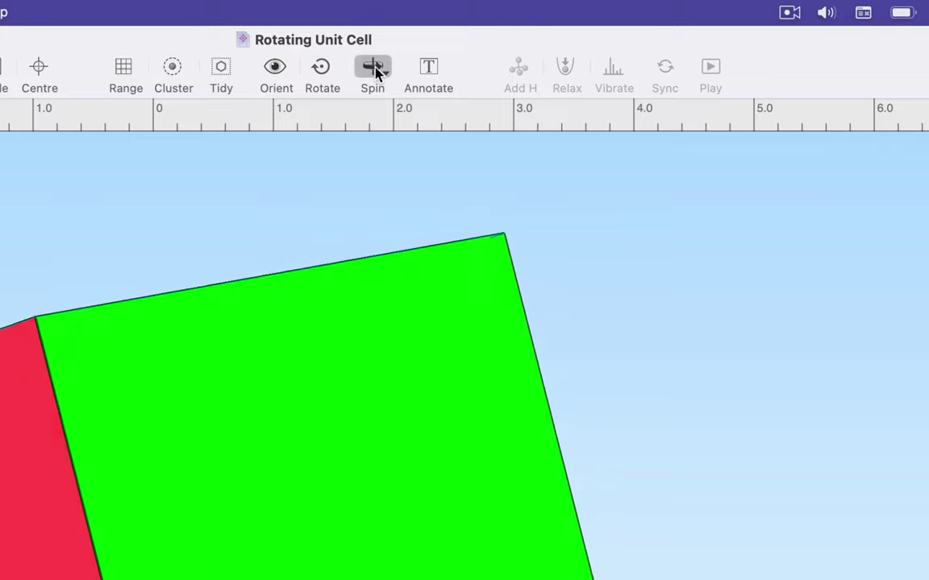
# Detach the spin settings into a floating panel and reset the spin axis to Y (0°, 1.0°, 0°)
pyautogui.click(376, 71)
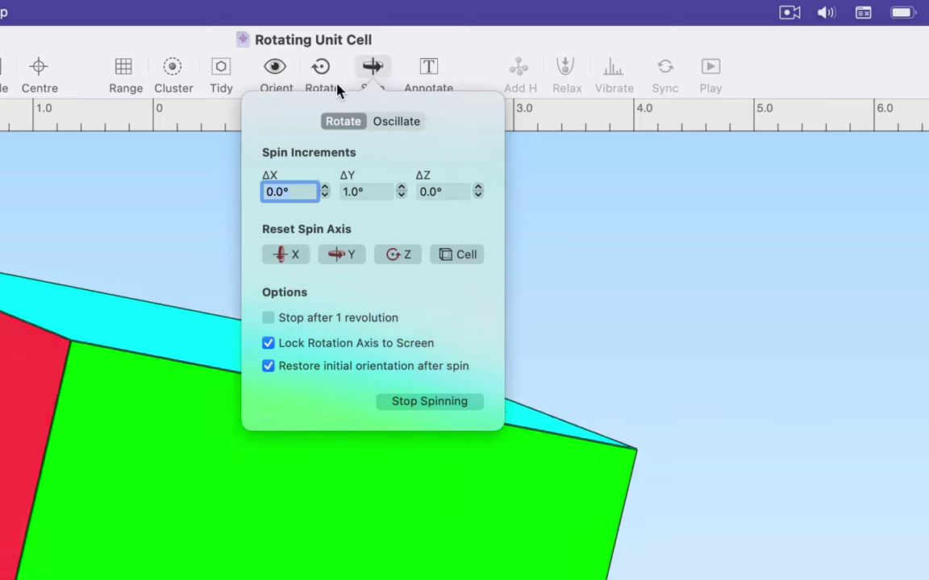
pyautogui.moveTo(297, 105); pyautogui.dragTo(683, 212)
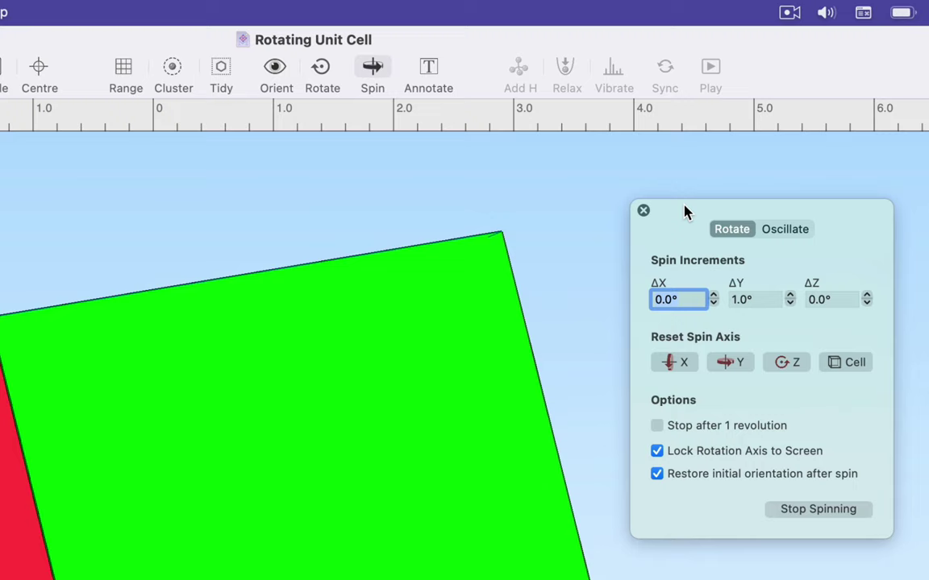
pyautogui.click(729, 362)
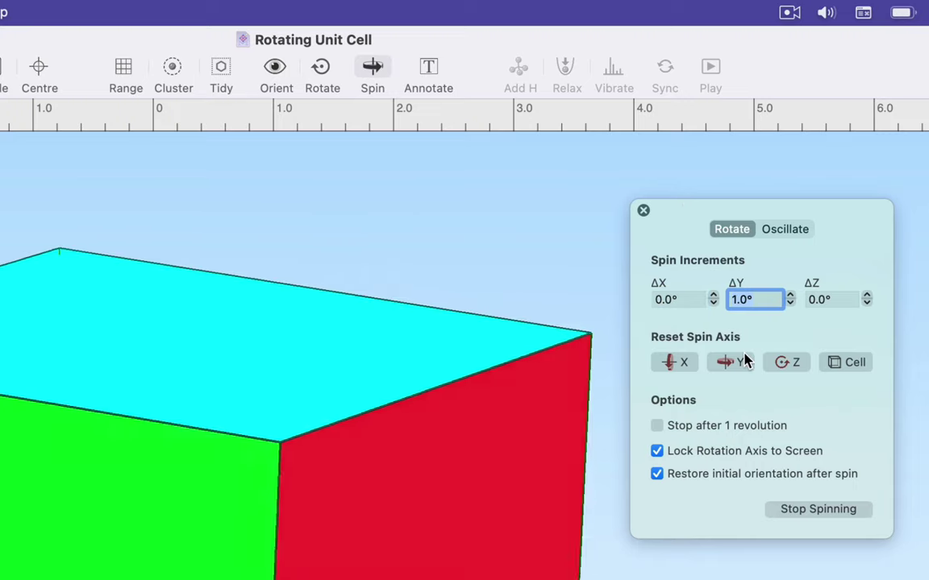
pyautogui.press('Tab')
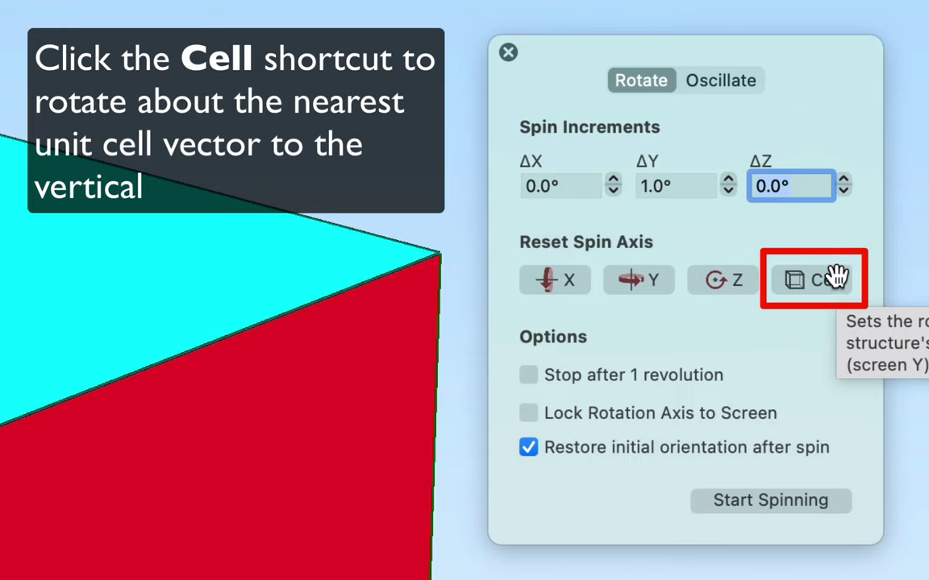
pyautogui.click(836, 276)
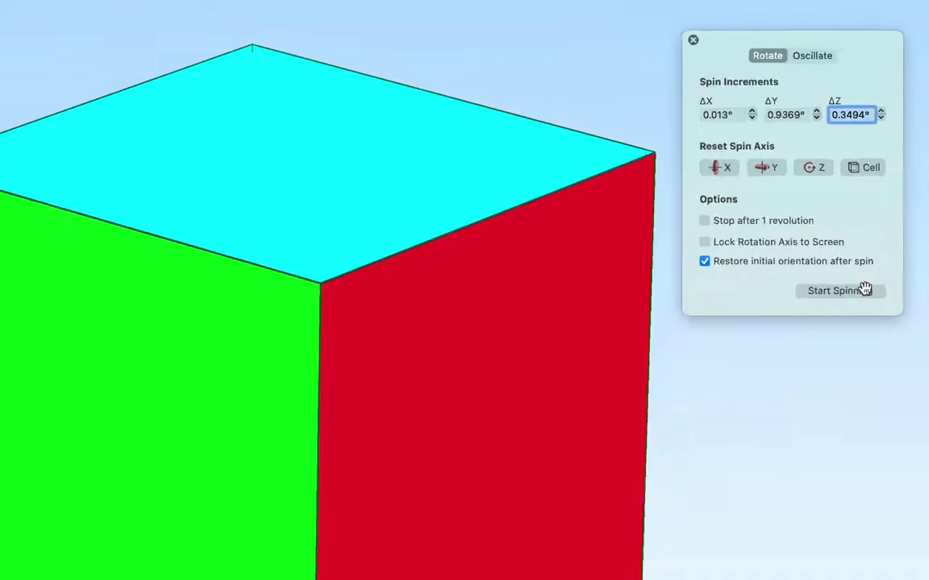
pyautogui.click(815, 499)
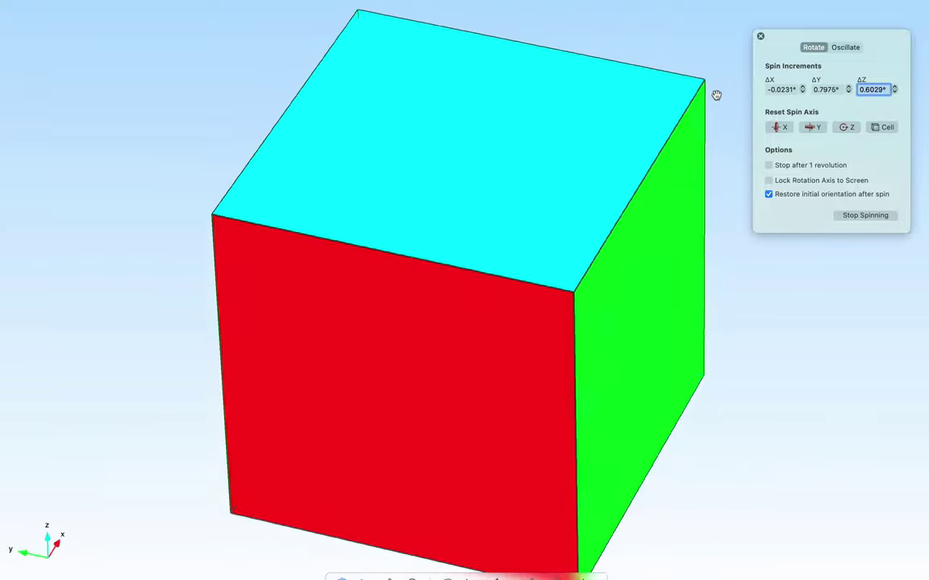
pyautogui.click(892, 216)
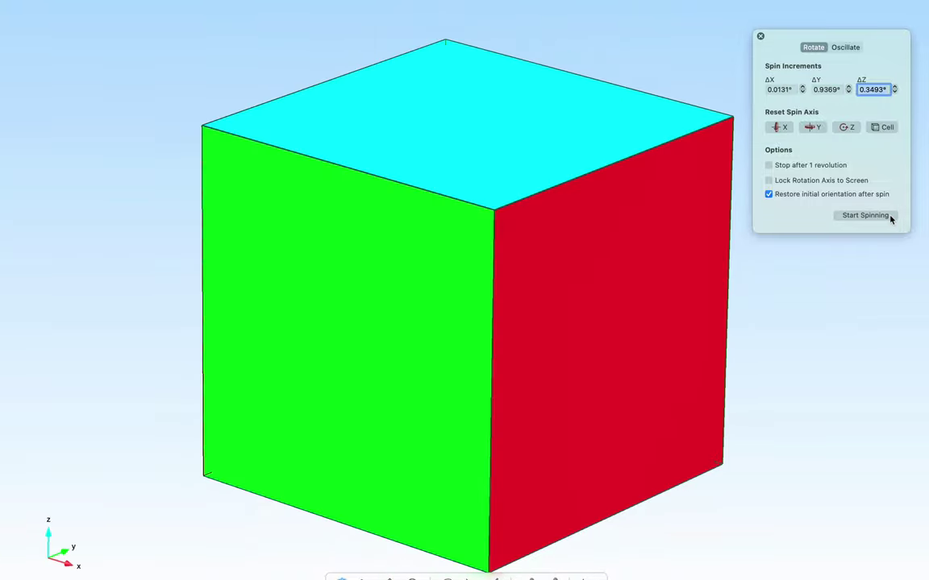
# Close the Spin panel and make the 1.5876 Å Si–O bond vertical in Rotating Molecular Unit
pyautogui.click(760, 35)
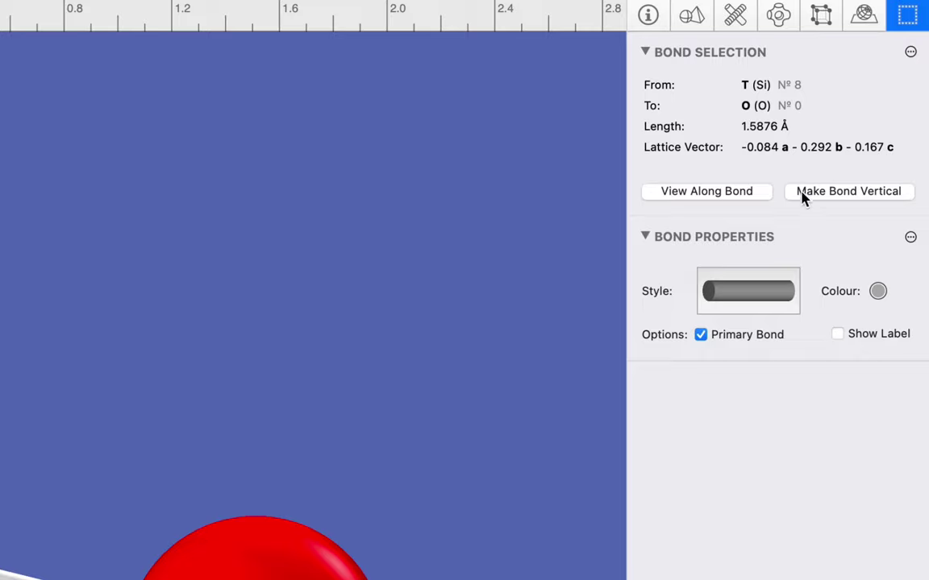
pyautogui.click(850, 196)
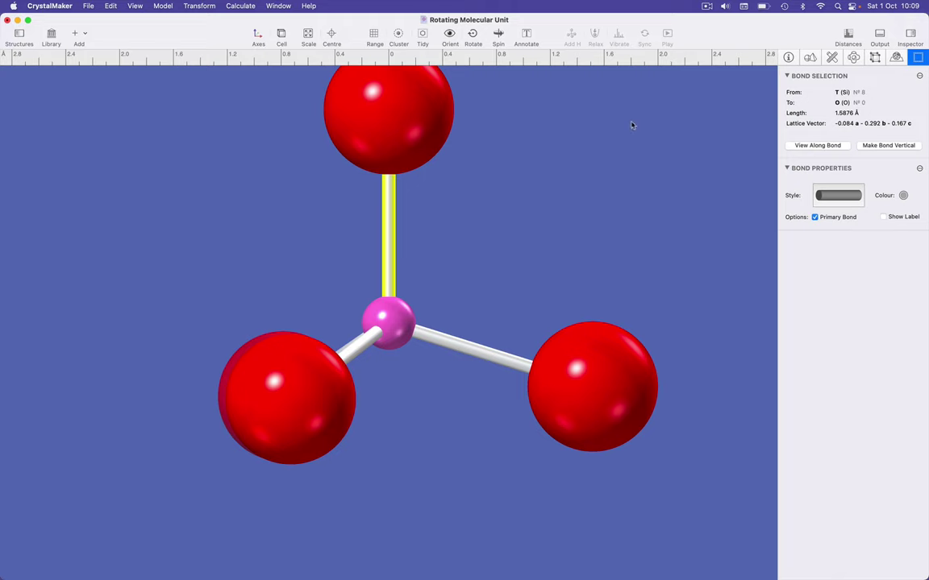
# Open the tetrahedron's Spin panel and reset the spin axis to vertical Y at 1.0°
pyautogui.click(499, 34)
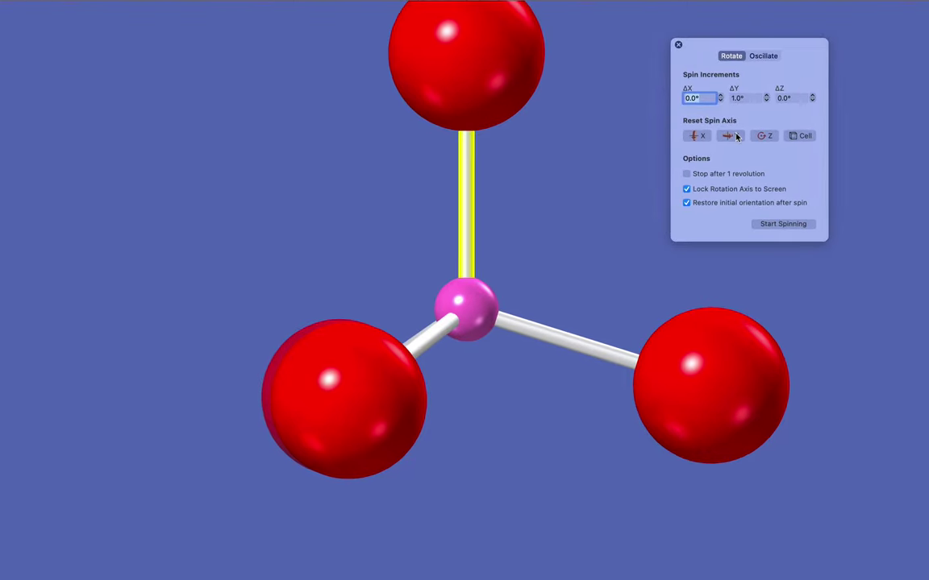
pyautogui.click(736, 137)
# Untick Lock Rotation Axis to Screen, then stop the spin, restoring the starting orientation
pyautogui.click(702, 191)
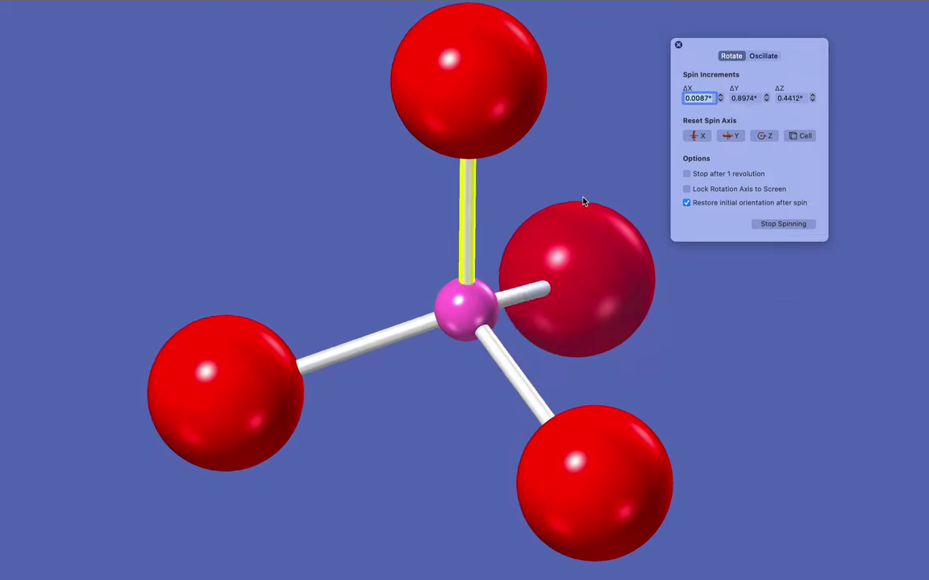
pyautogui.click(800, 227)
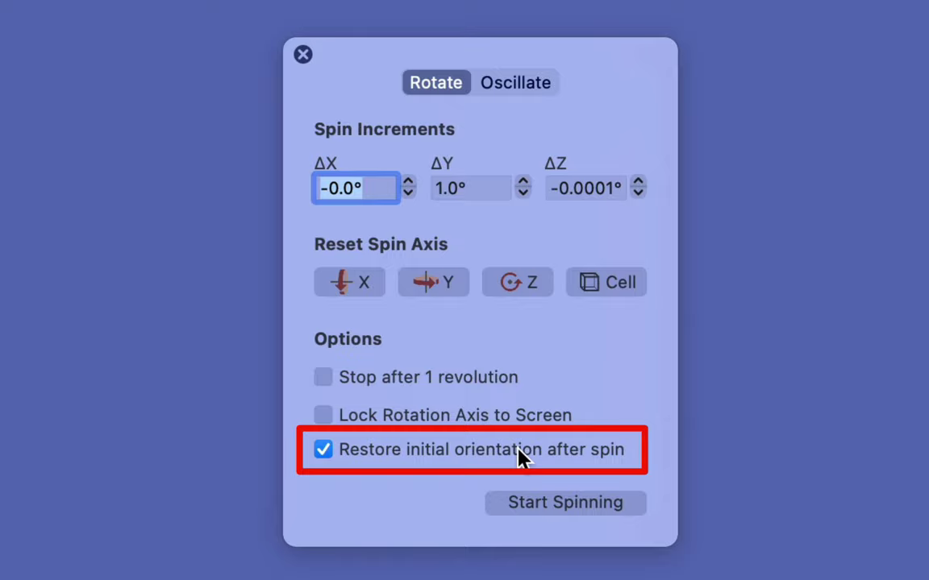
# Turn off 'Restore initial orientation after spin' and spin the tetrahedron about the custom axis
pyautogui.click(620, 457)
pyautogui.click(603, 503)
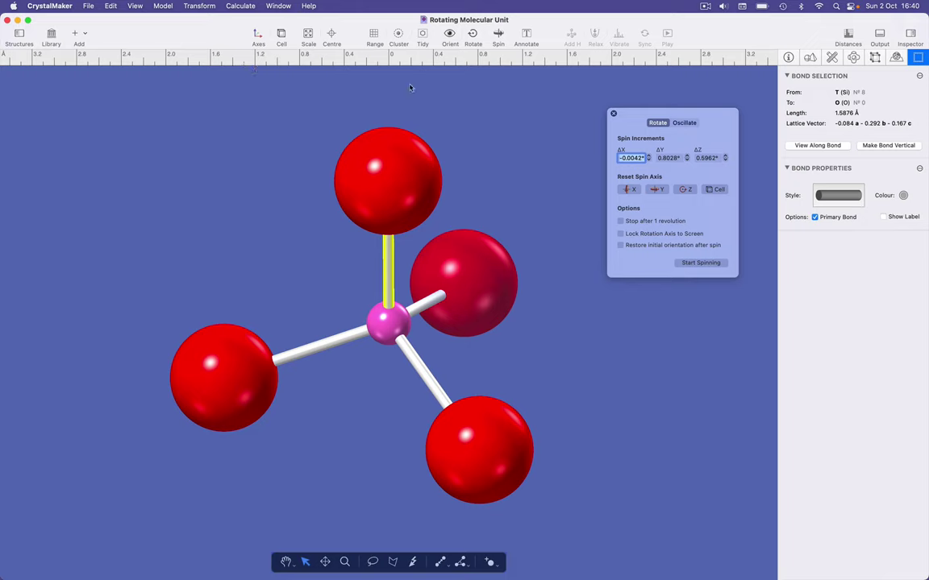
# Close the Spin popover, deselect the bond, and open File > Export Video > Rotation Movie
pyautogui.click(612, 116)
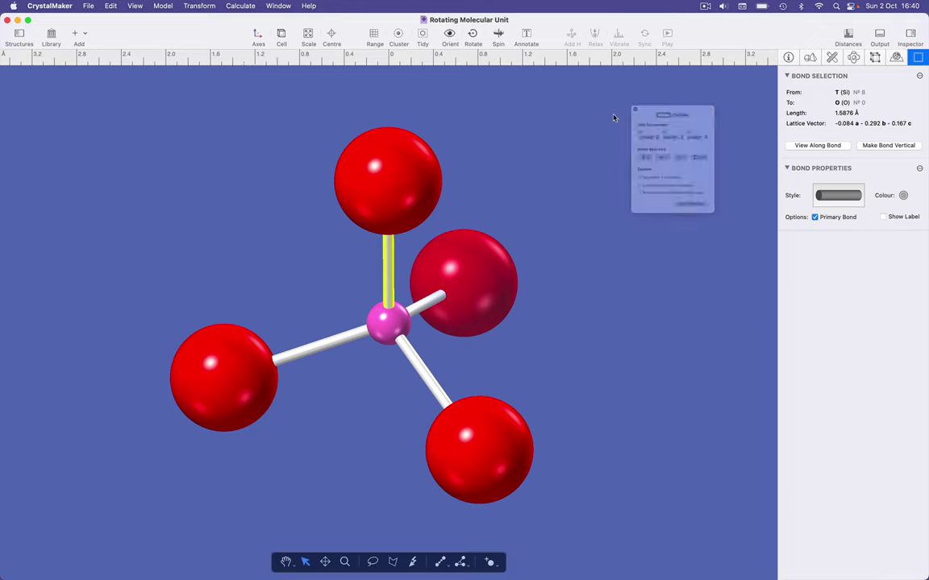
pyautogui.click(511, 162)
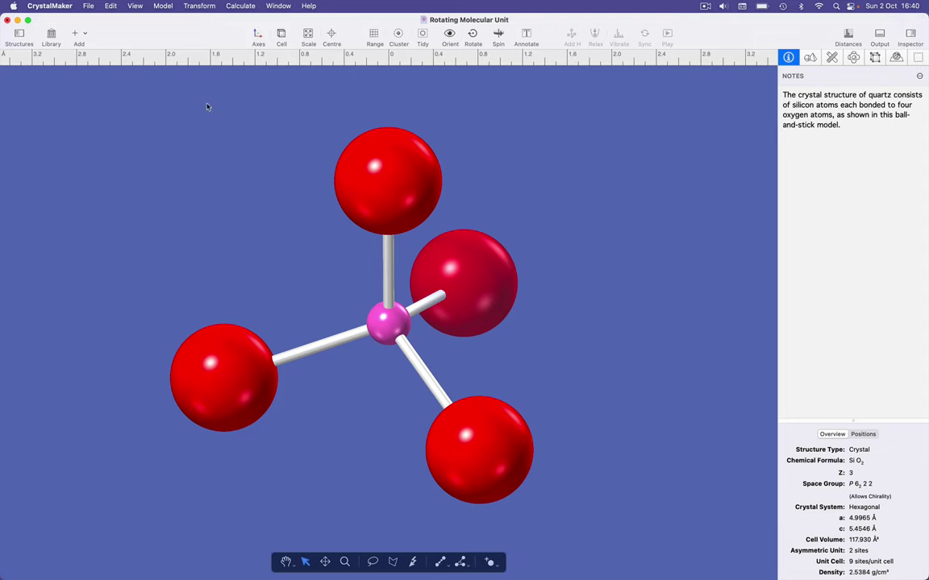
pyautogui.click(88, 6)
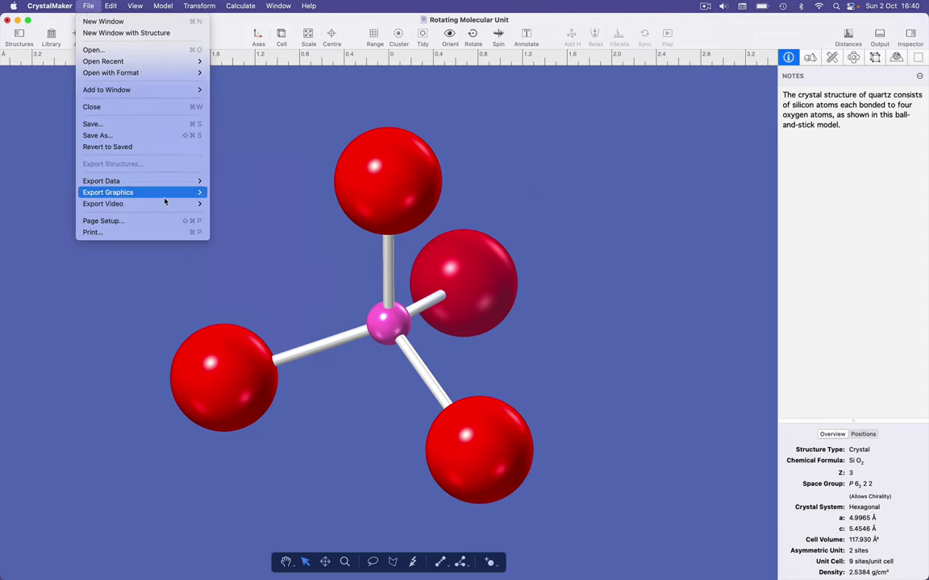
pyautogui.moveTo(167, 207)
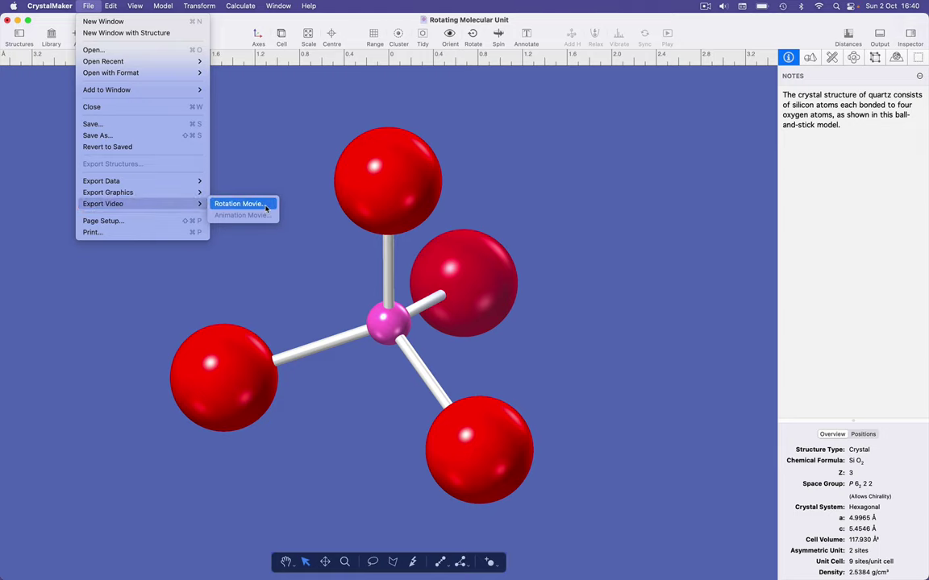
pyautogui.click(238, 204)
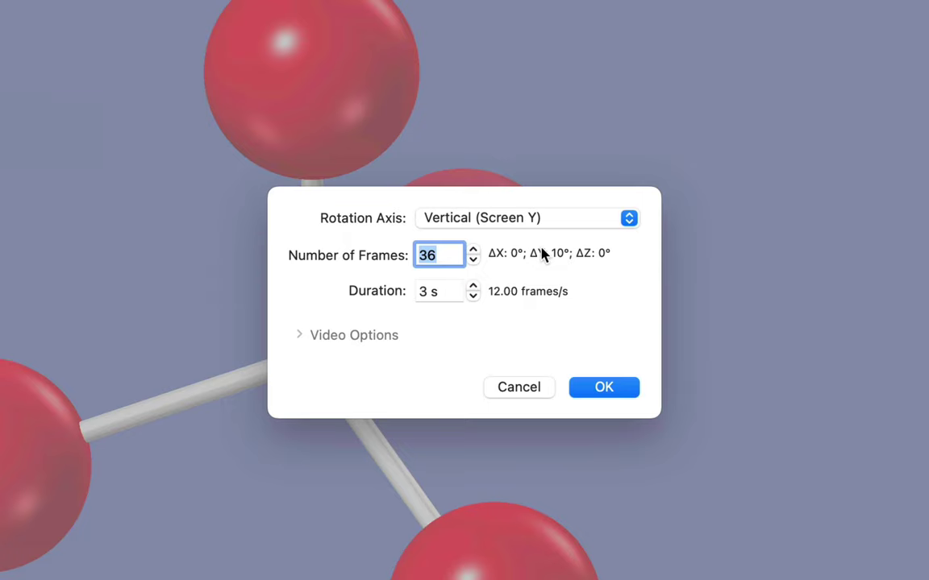
# Set the movie's rotation axis to Custom (From Spin Popover) and video scale to 25.61%
pyautogui.click(628, 218)
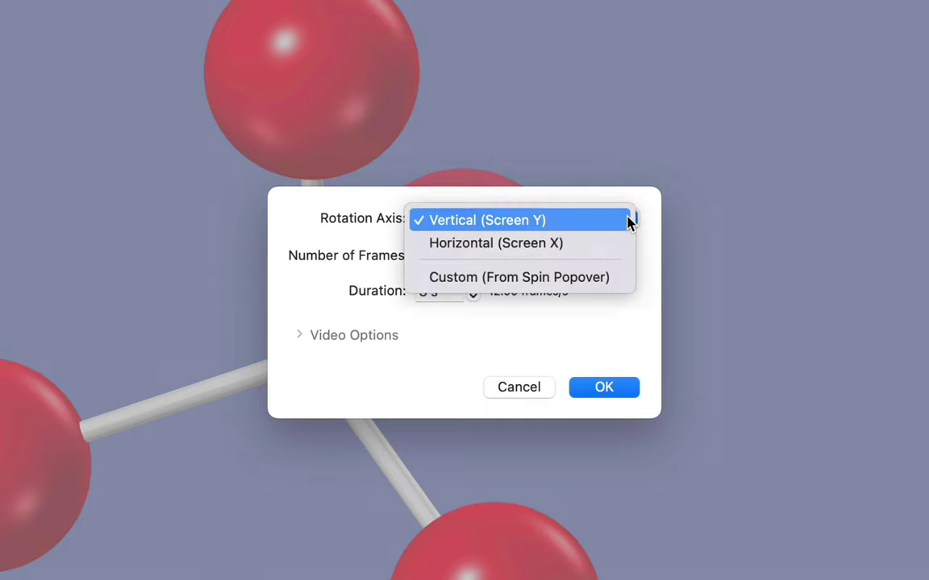
pyautogui.click(628, 277)
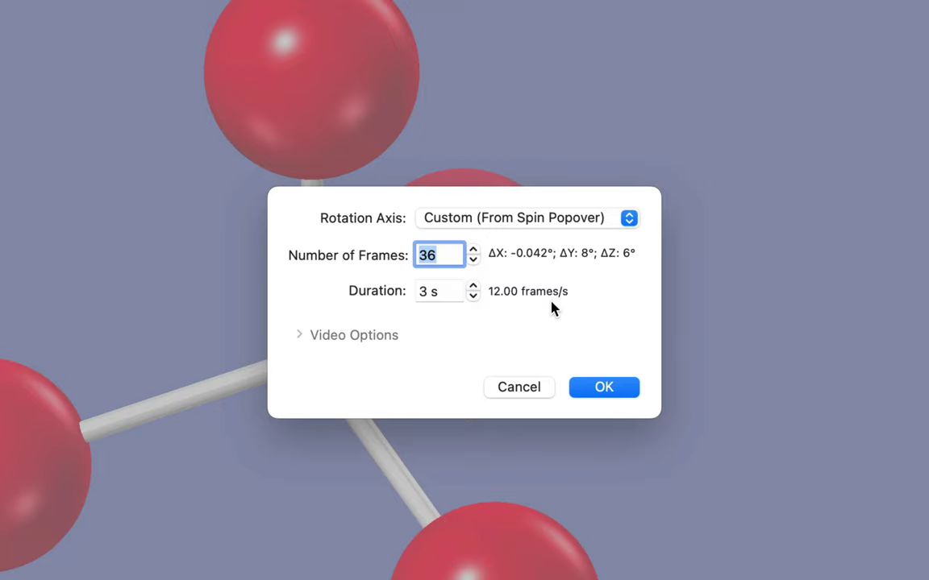
pyautogui.click(386, 339)
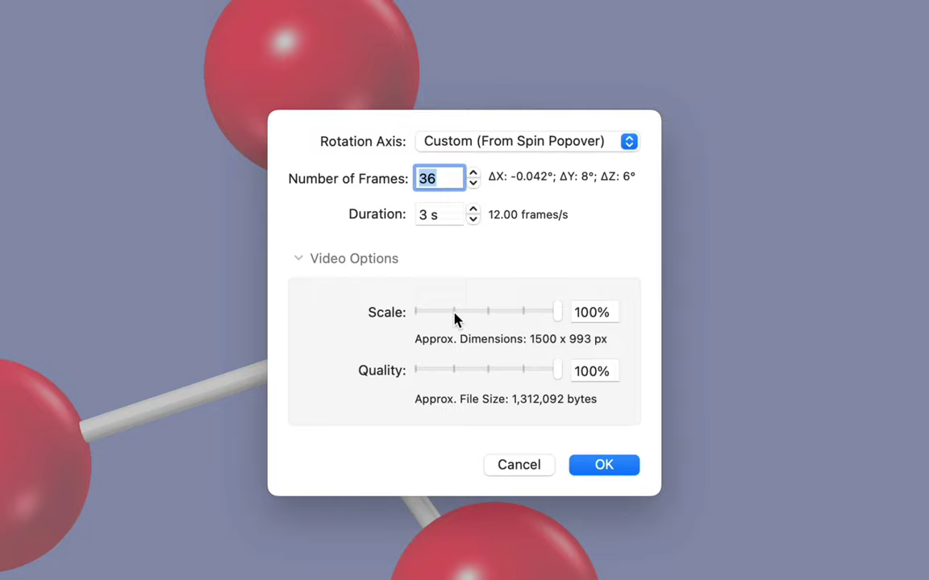
pyautogui.click(455, 313)
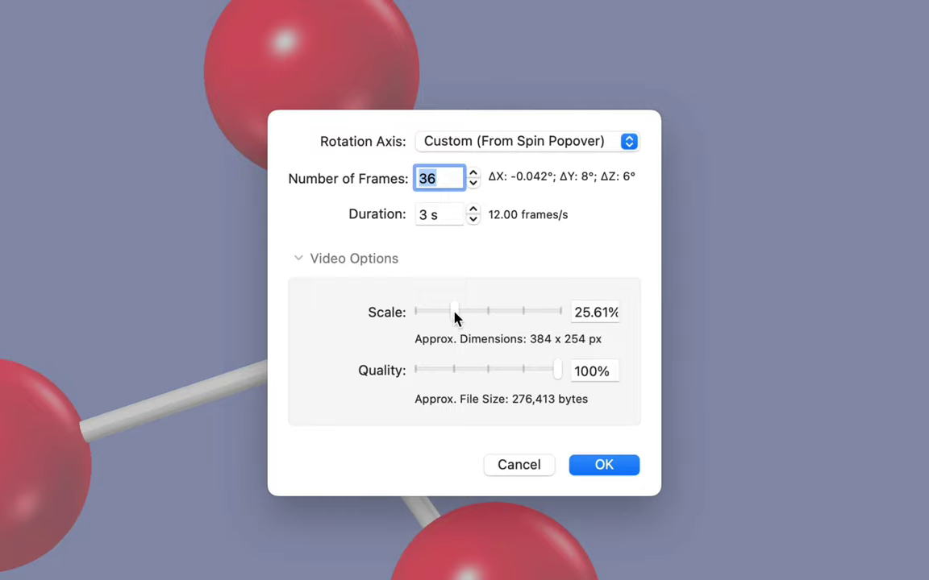
# Accept the movie settings and save Rotating Molecular Unit.mov to the Desktop
pyautogui.click(608, 466)
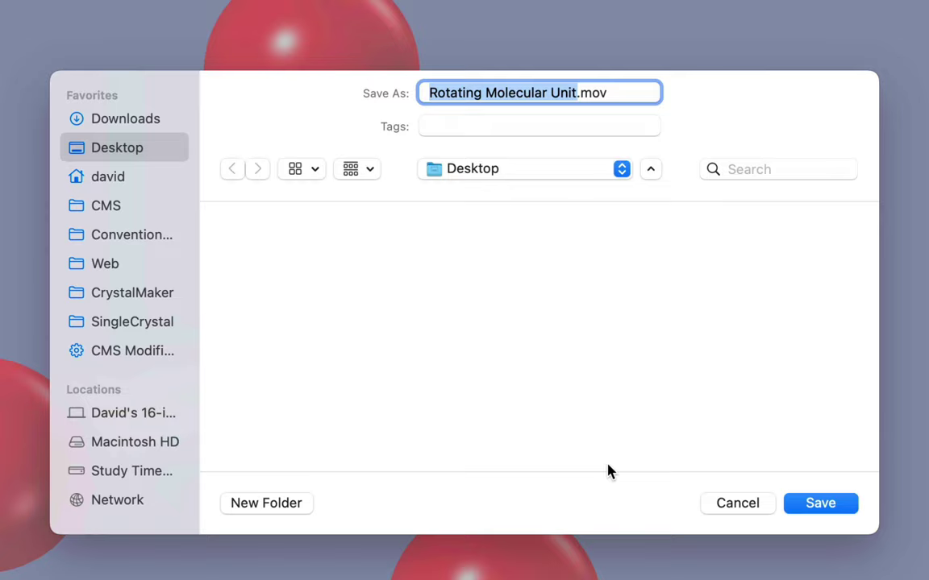
pyautogui.click(831, 507)
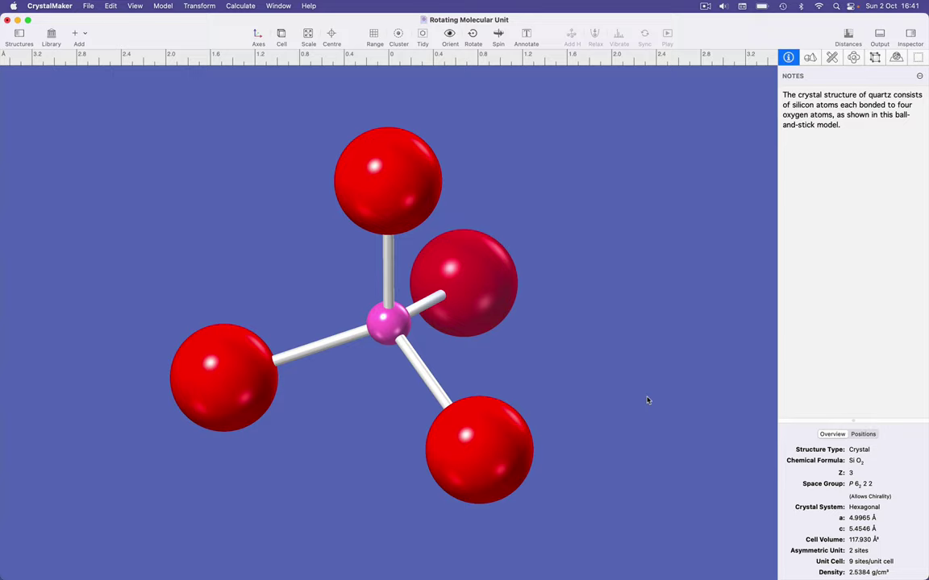
pyautogui.moveTo(633, 397)
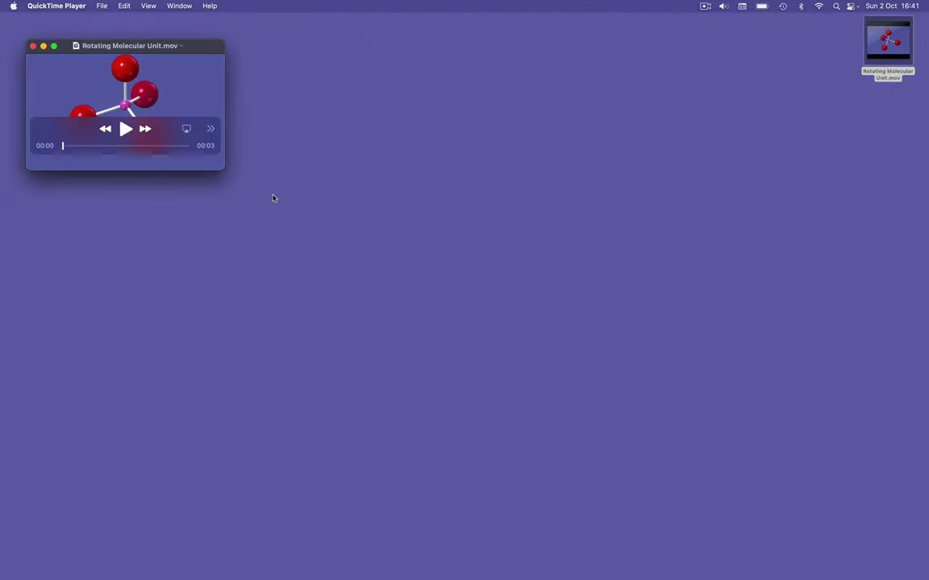
# Enlarge the QuickTime window and play Rotating Molecular Unit.mov
pyautogui.moveTo(221, 169); pyautogui.dragTo(455, 426)
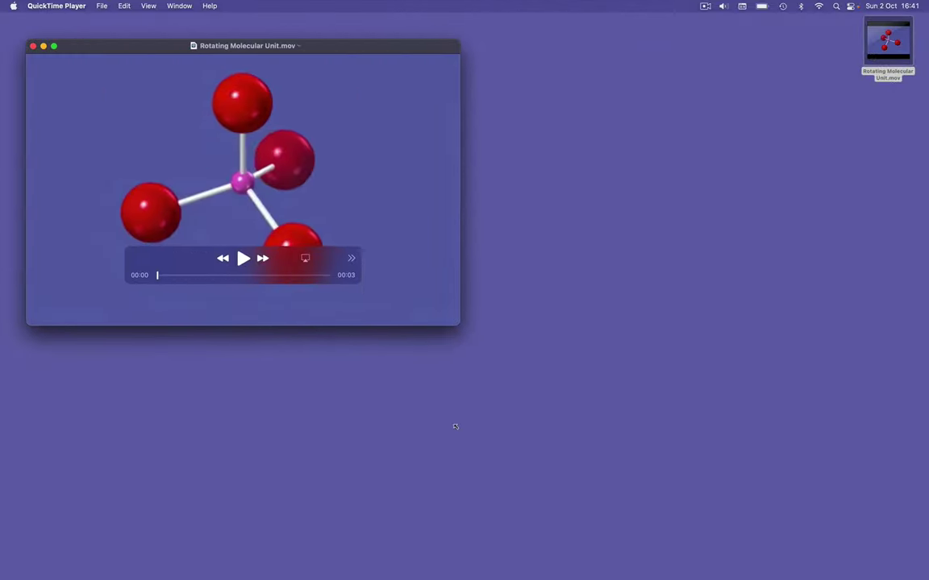
pyautogui.click(243, 258)
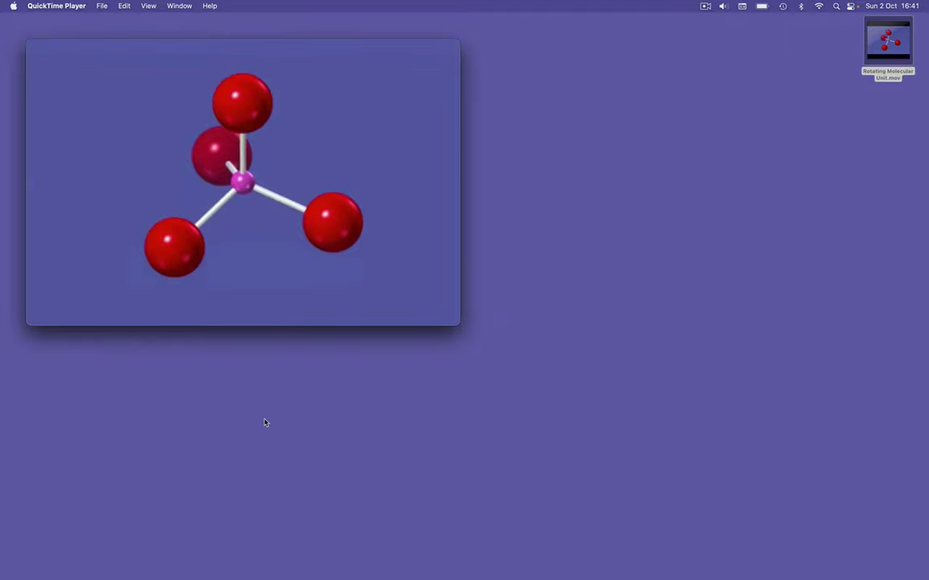